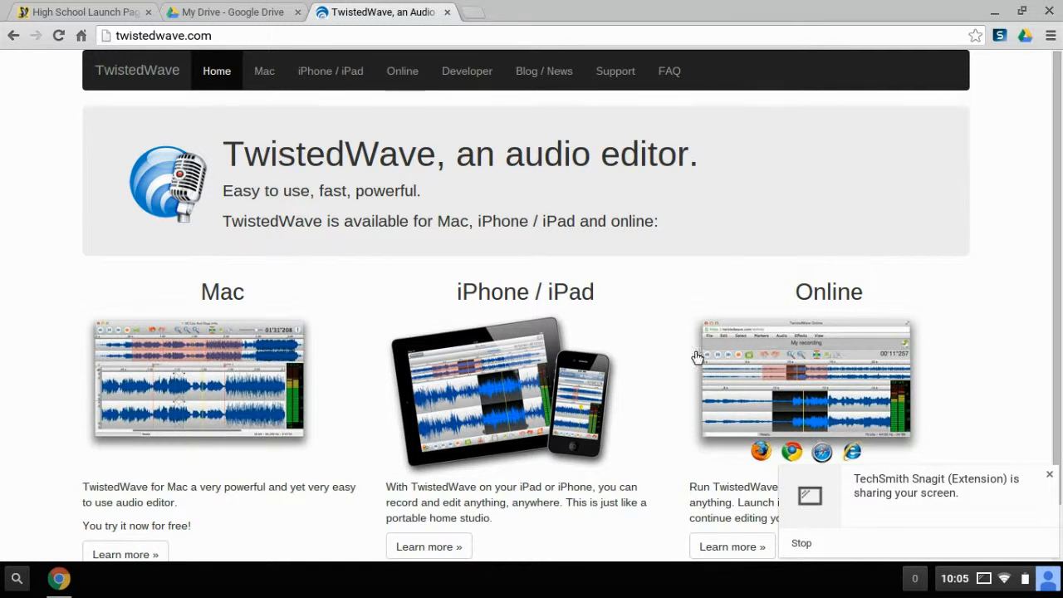
Go to the Online editor page on twistedwave.com
{"action": "left_click", "coordinate": [821, 336]}
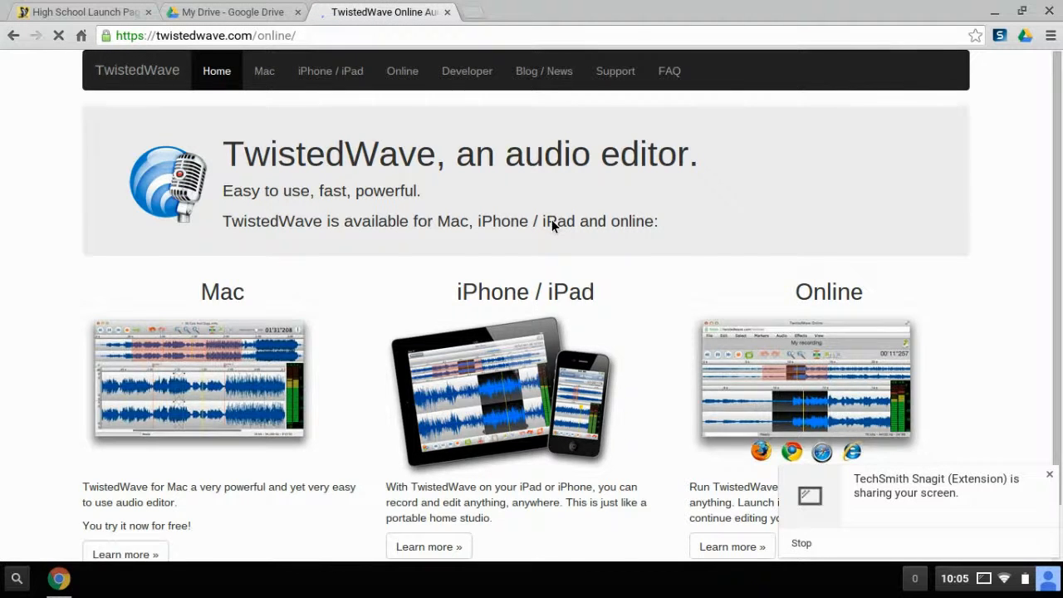
{"action": "scroll", "coordinate": [394, 243], "scroll_direction": "down", "scroll_amount": 1}
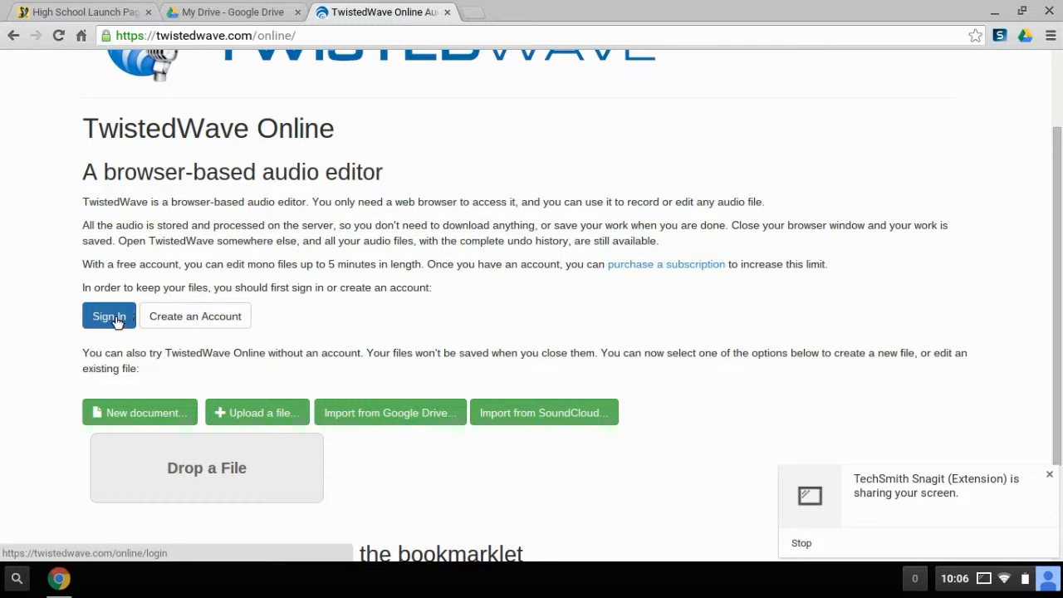
Sign in with Google and allow TwistedWave Online access to the account
{"action": "left_click", "coordinate": [117, 321]}
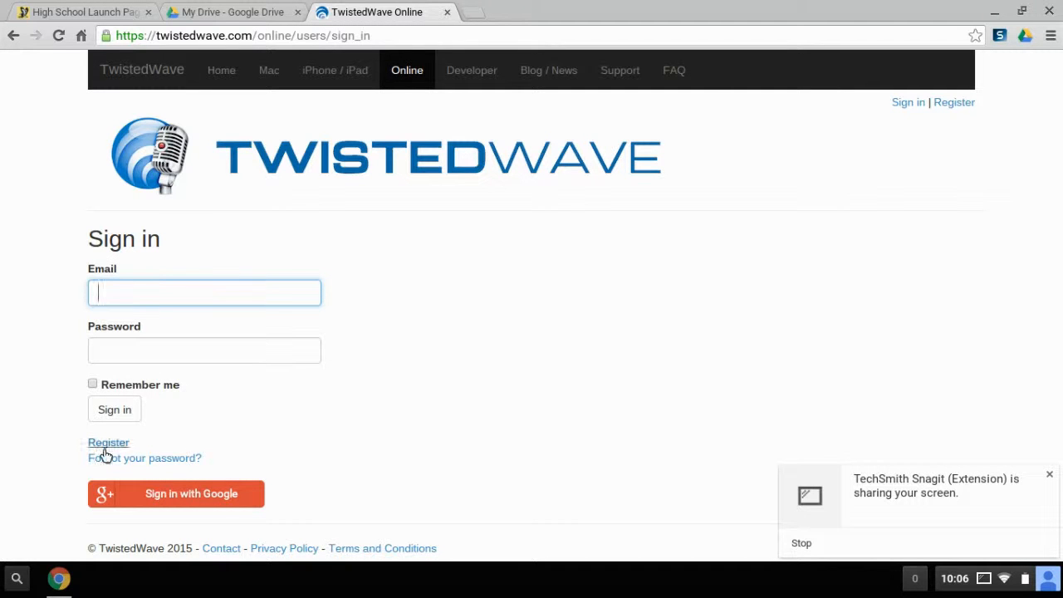
{"action": "left_click", "coordinate": [160, 496]}
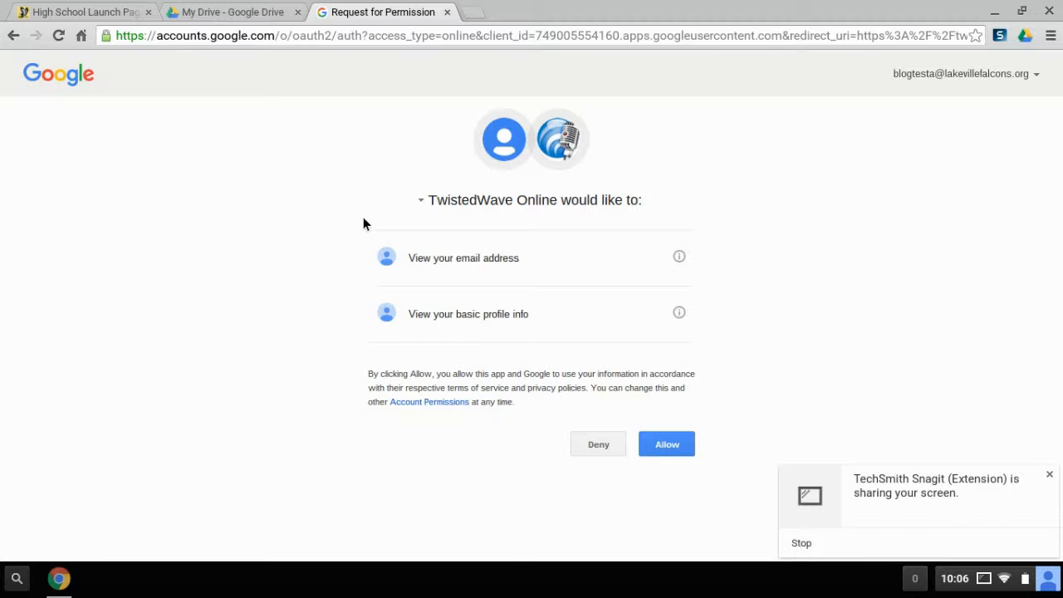
{"action": "left_click", "coordinate": [673, 444]}
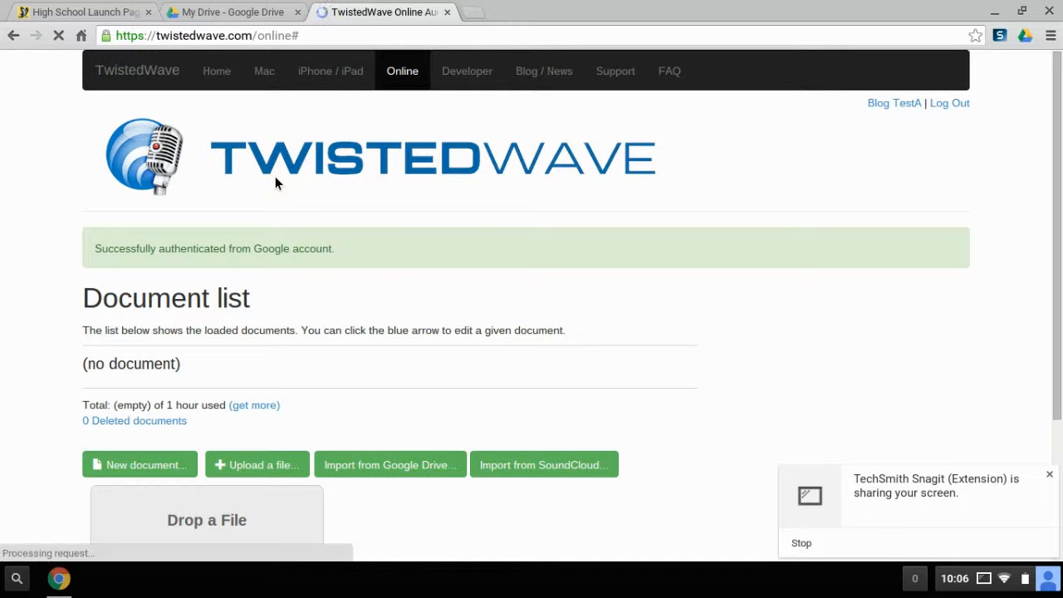
{"action": "scroll", "coordinate": [395, 258], "scroll_direction": "down", "scroll_amount": 2}
{"action": "scroll", "coordinate": [395, 259], "scroll_direction": "down", "scroll_amount": 2}
{"action": "scroll", "coordinate": [395, 258], "scroll_direction": "down", "scroll_amount": 1}
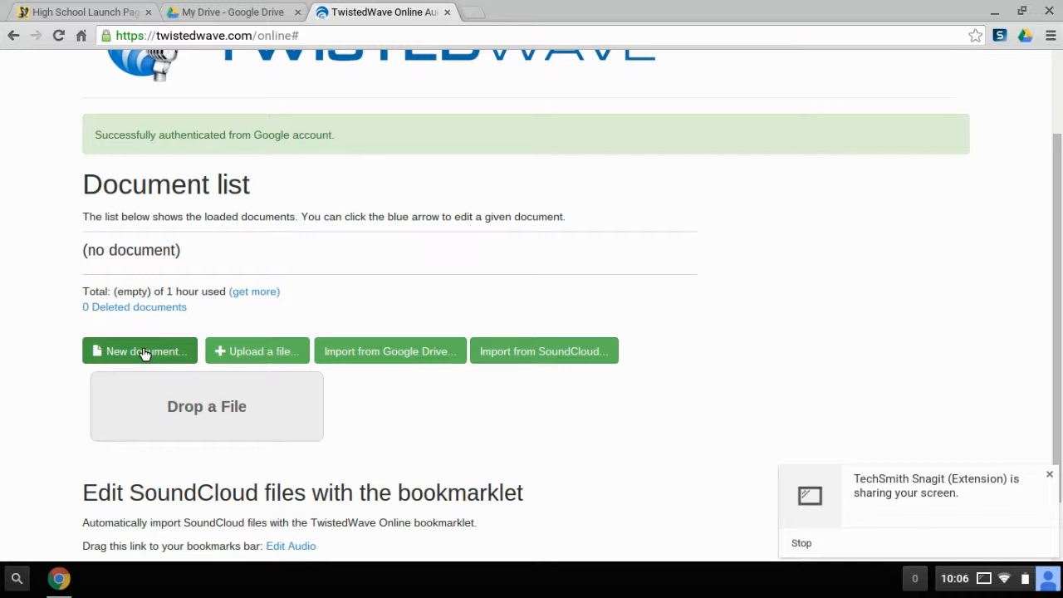
Start a new untitled document and confirm the pop-up notice to load its editor window
{"action": "left_click", "coordinate": [145, 353]}
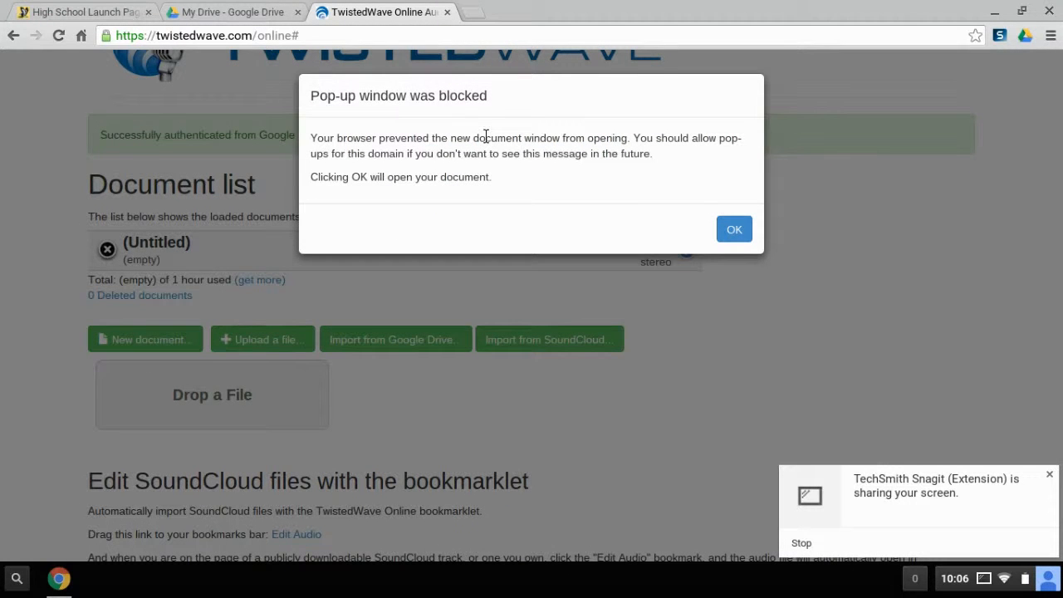
{"action": "left_click", "coordinate": [734, 229]}
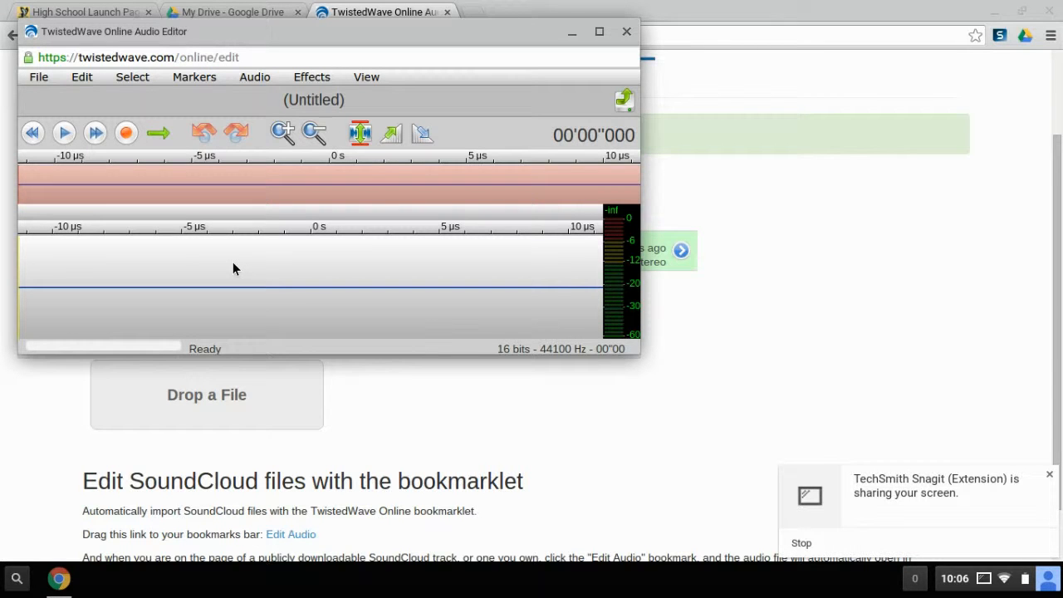
Begin recording and allow the recorder plugin to use the microphone in its privacy settings
{"action": "left_click", "coordinate": [127, 134]}
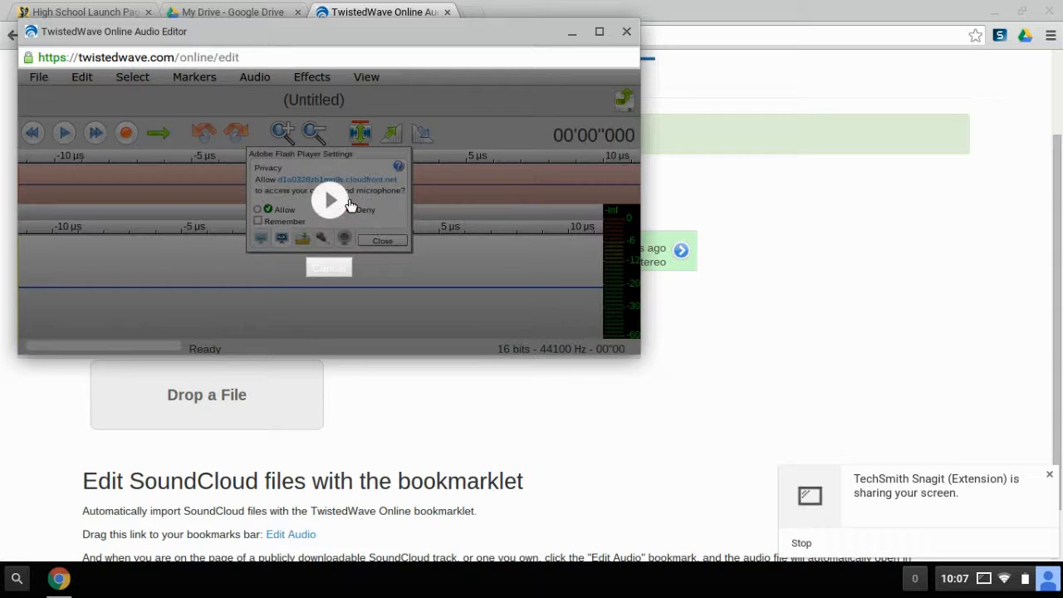
{"action": "left_click", "coordinate": [285, 172]}
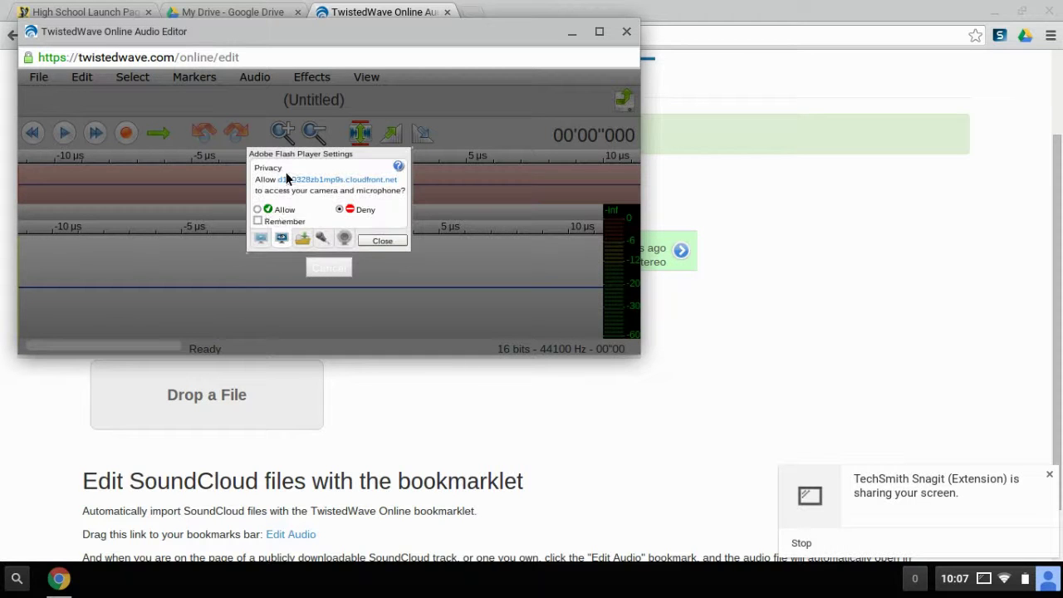
{"action": "left_click", "coordinate": [257, 209]}
{"action": "left_click", "coordinate": [385, 240]}
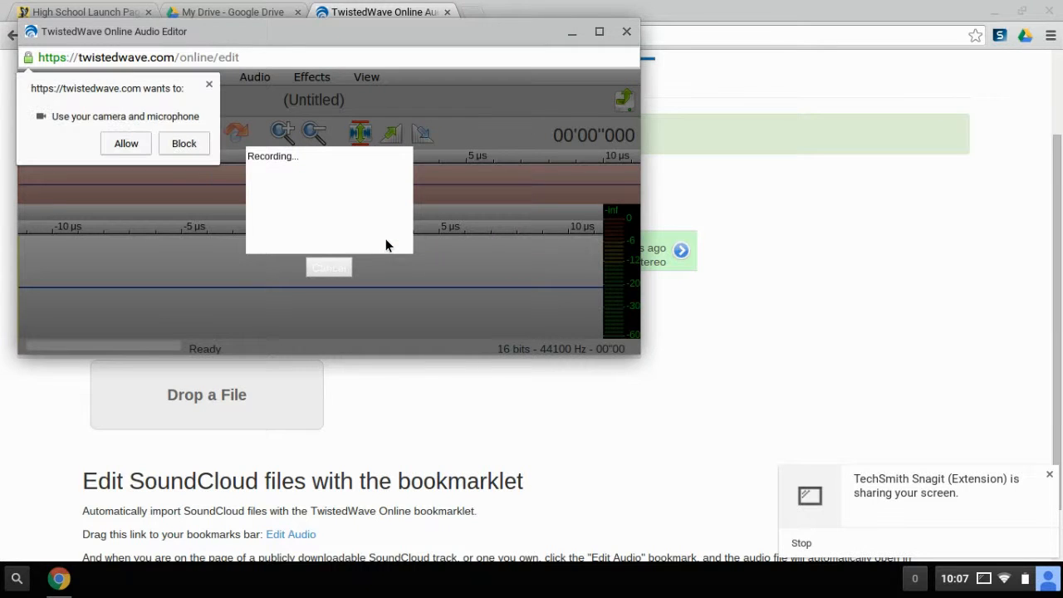
Allow Chrome microphone access, record about nine seconds of voice, then stop
{"action": "left_click", "coordinate": [125, 143]}
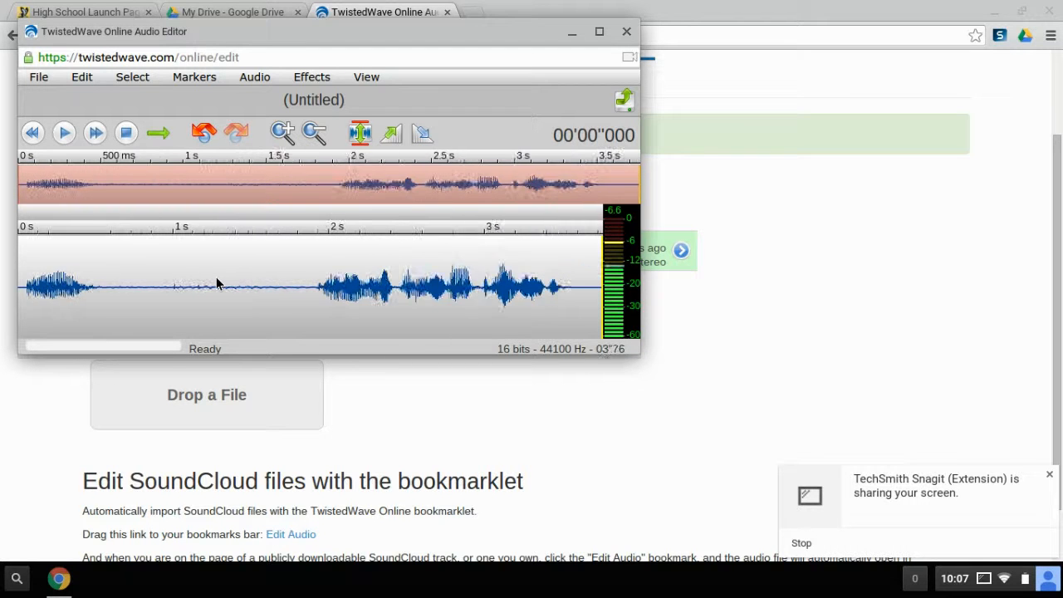
{"action": "left_click", "coordinate": [127, 133]}
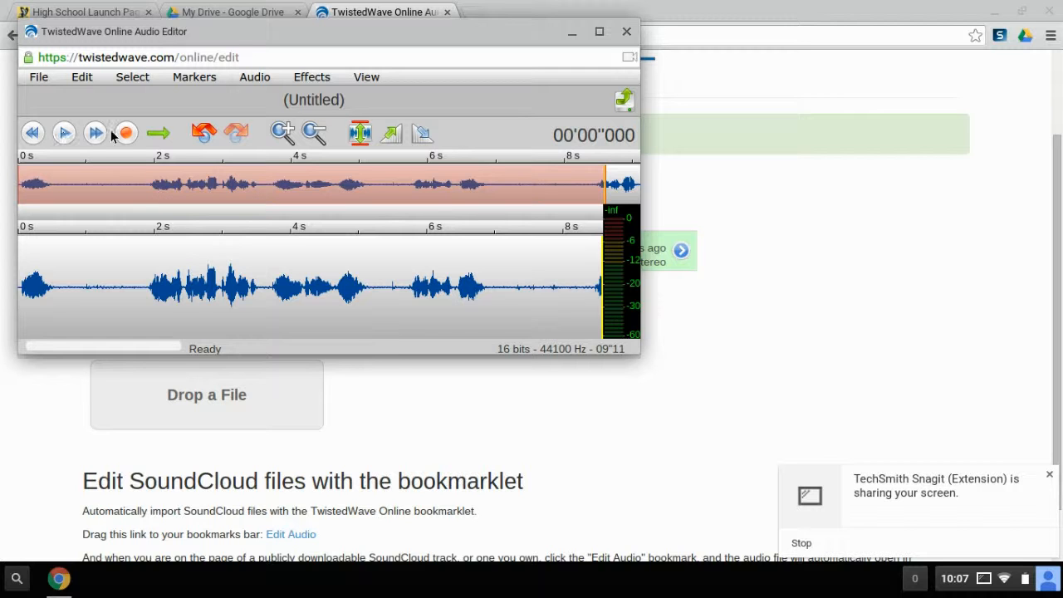
Play the recorded clip back from the start to review it
{"action": "left_click", "coordinate": [34, 133]}
{"action": "left_click", "coordinate": [64, 134]}
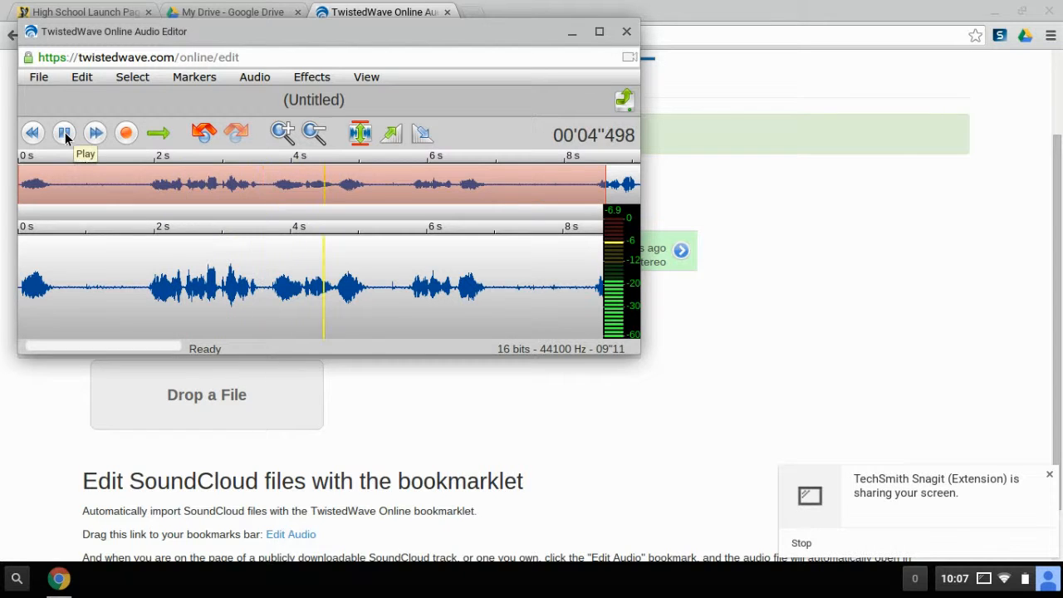
{"action": "left_click", "coordinate": [65, 133]}
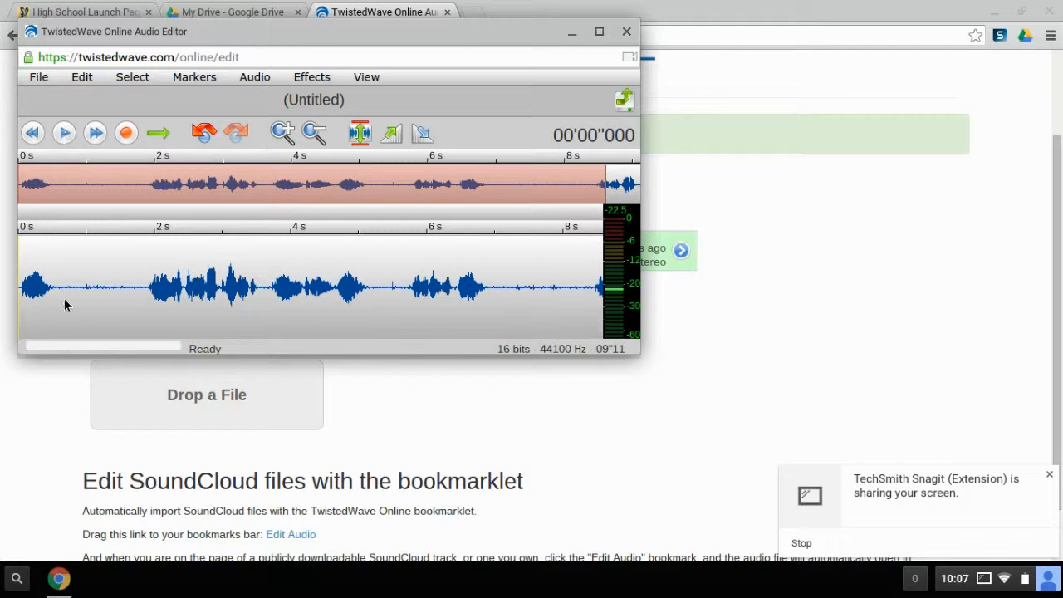
Delete the silent opening and then the first second of the clip
{"action": "left_click_drag", "start_coordinate": [65, 289], "coordinate": [18, 286]}
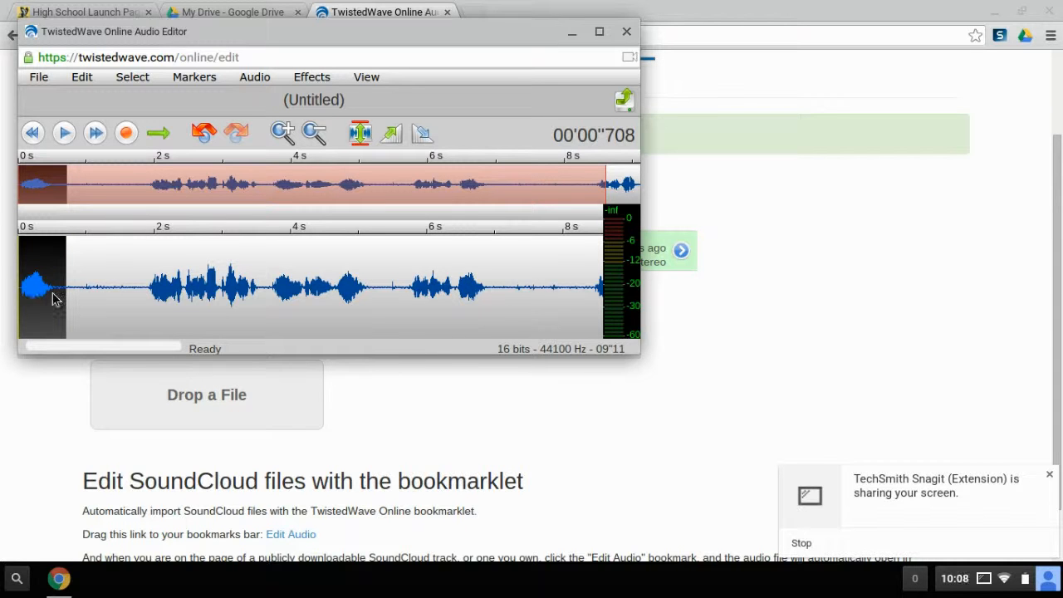
{"action": "key", "text": "Delete"}
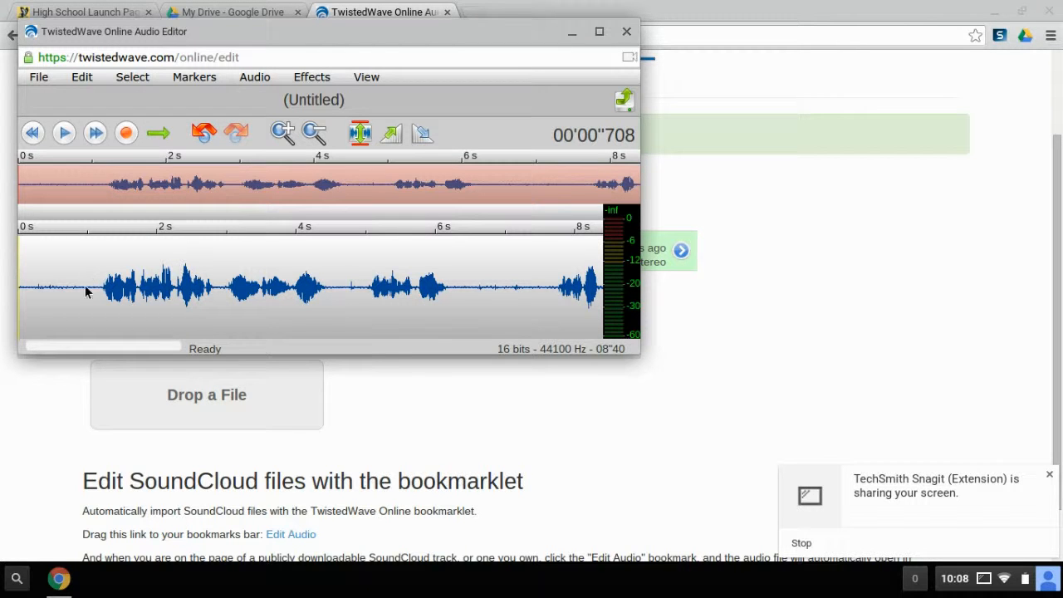
{"action": "left_click_drag", "start_coordinate": [87, 286], "coordinate": [2, 282]}
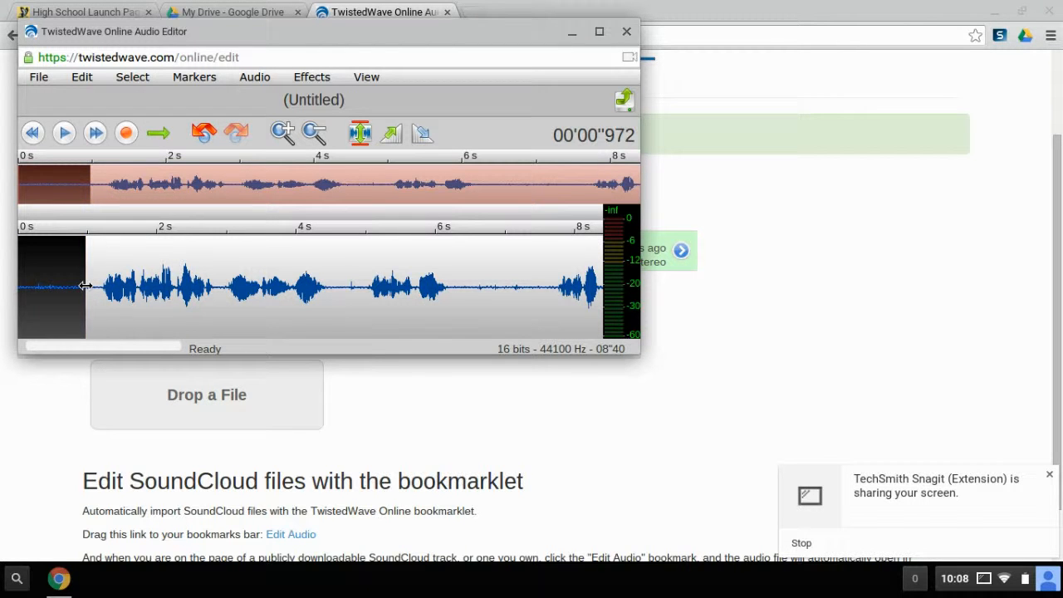
{"action": "key", "text": "Delete"}
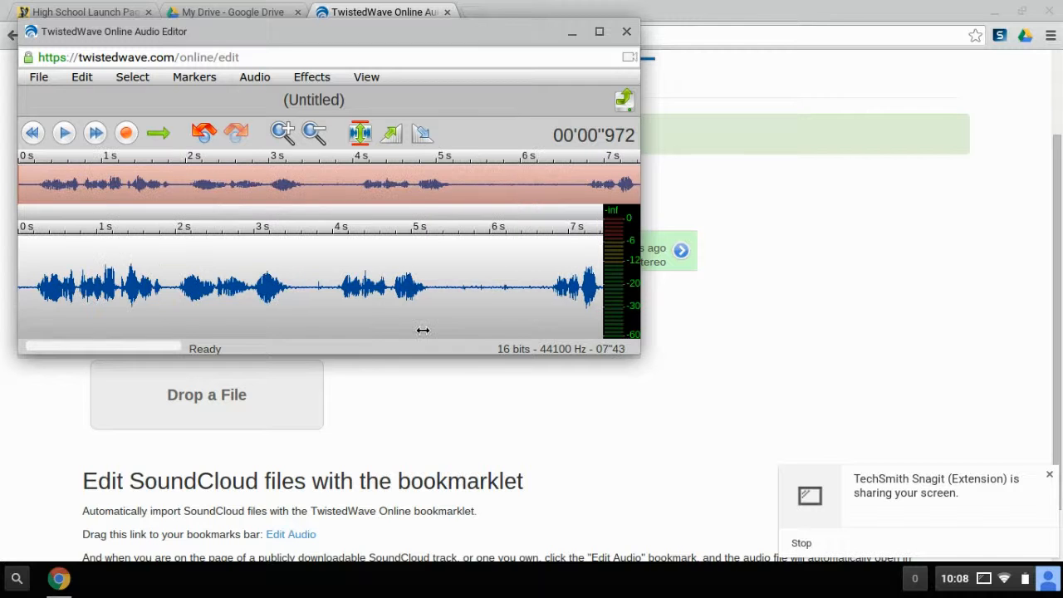
Cut the pause from about 5.4 to 6.6 seconds, leaving a 6.2-second clip
{"action": "left_click_drag", "start_coordinate": [447, 285], "coordinate": [540, 288]}
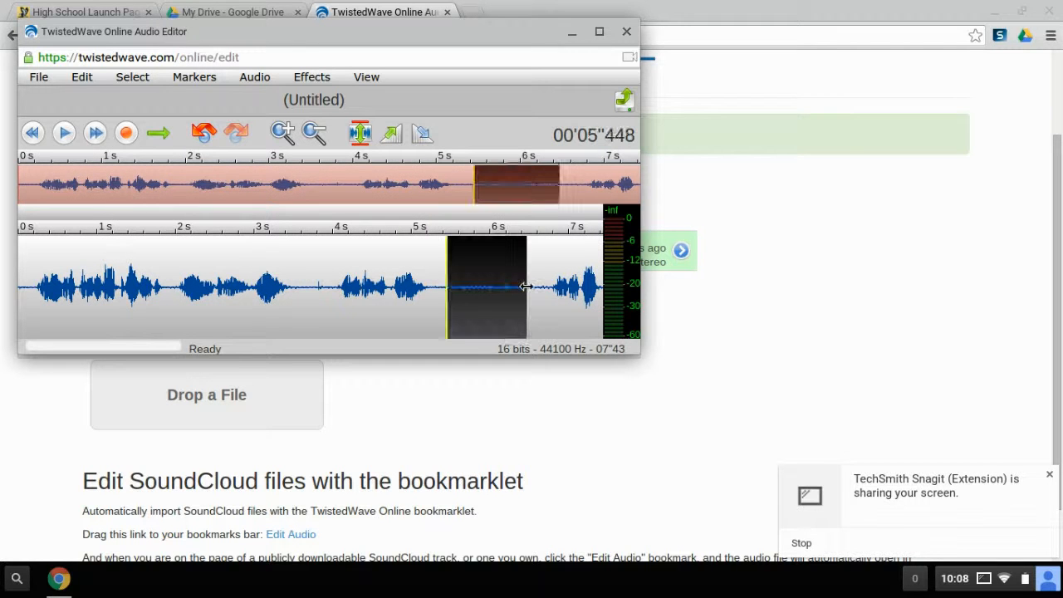
{"action": "key", "text": "Delete"}
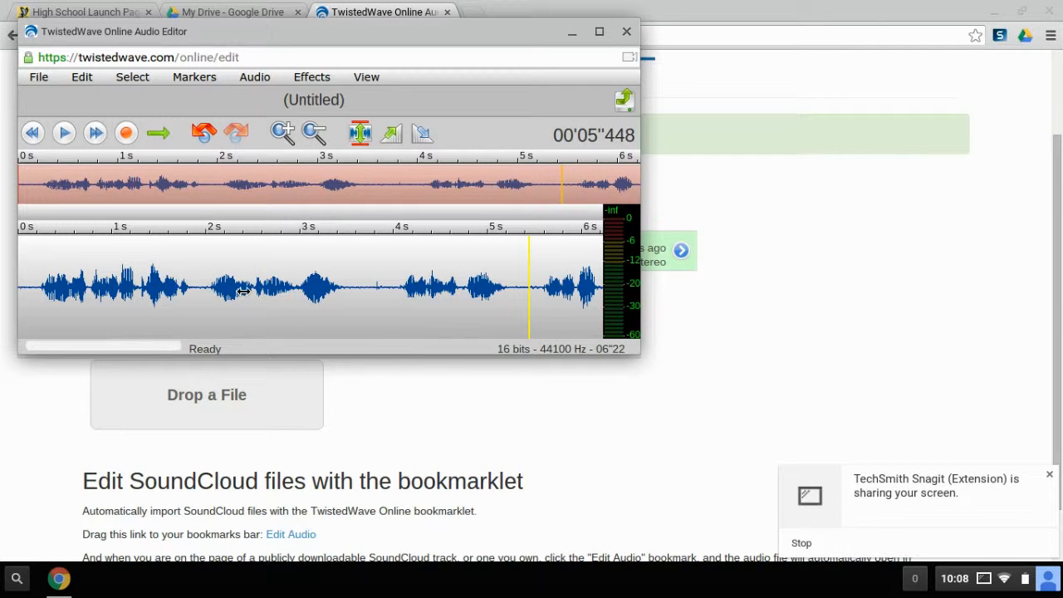
{"action": "left_click", "coordinate": [31, 258]}
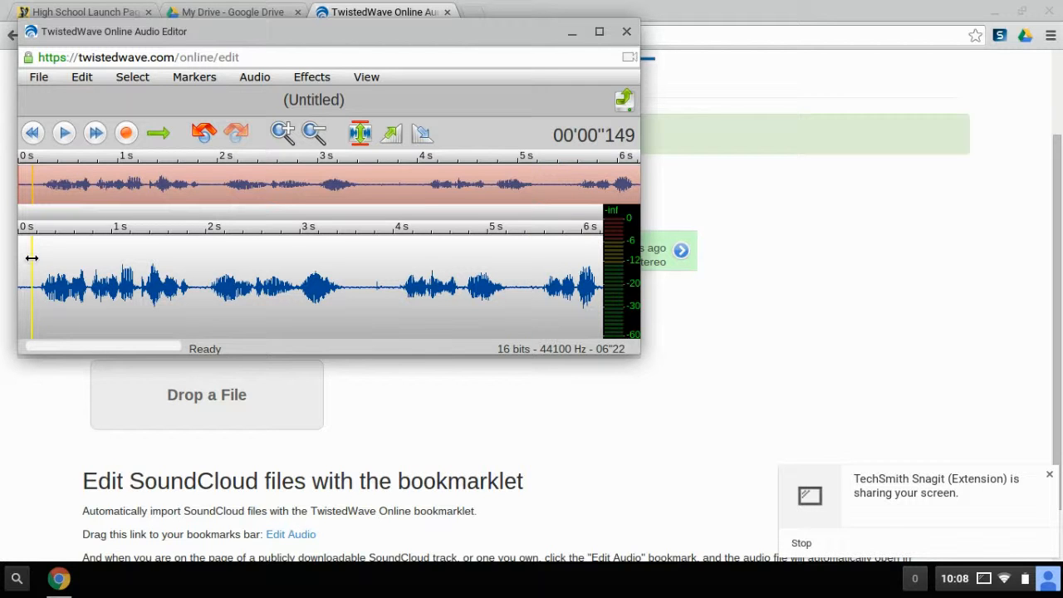
Start a Send to Google Drive export and replace the title with 'podcast'
{"action": "left_click", "coordinate": [39, 77]}
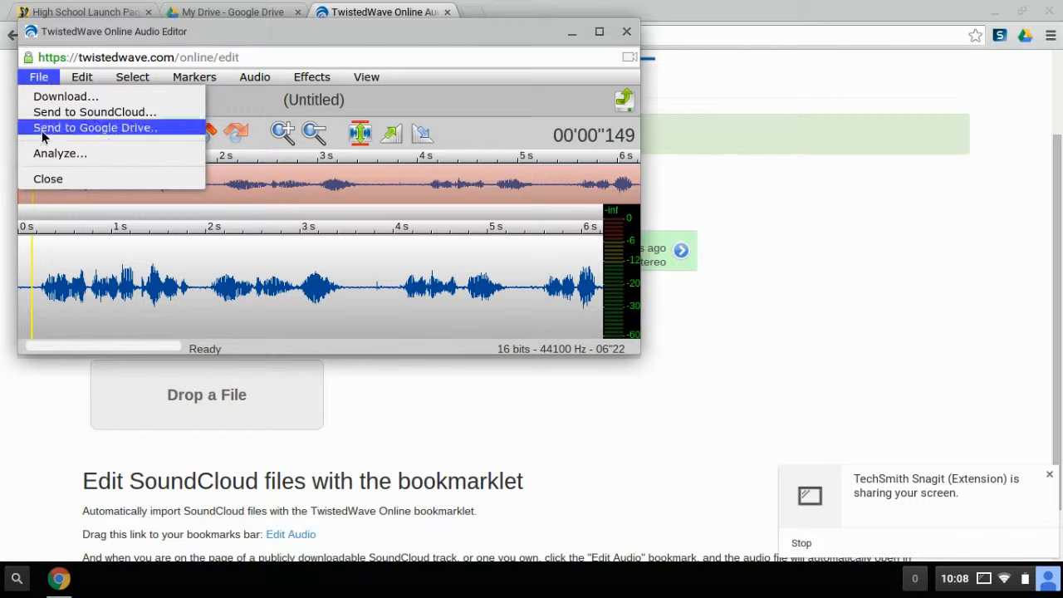
{"action": "left_click", "coordinate": [83, 127]}
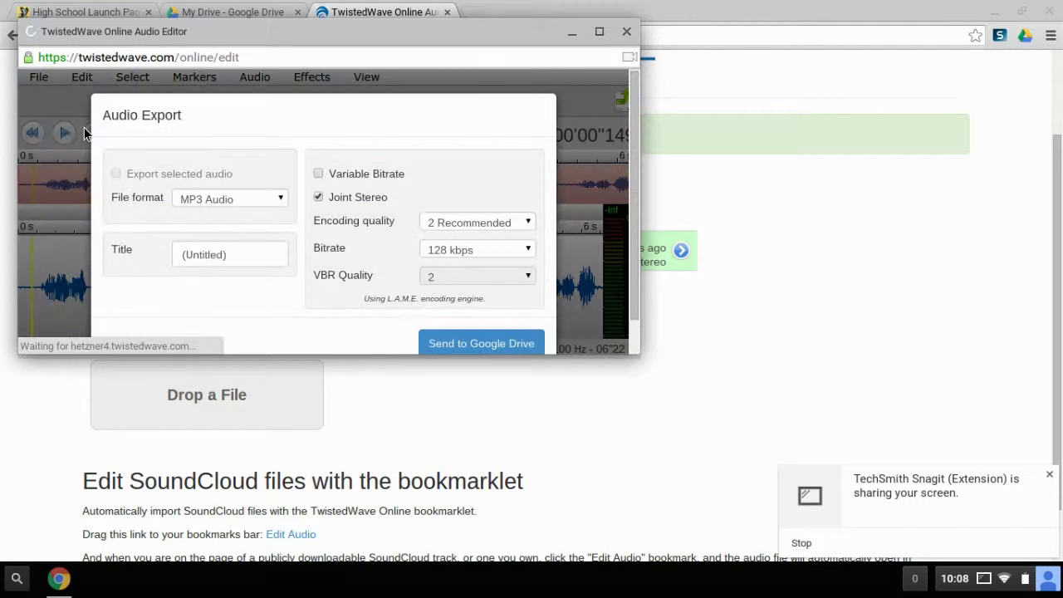
{"action": "left_click", "coordinate": [220, 254]}
{"action": "key", "text": "BackSpace"}
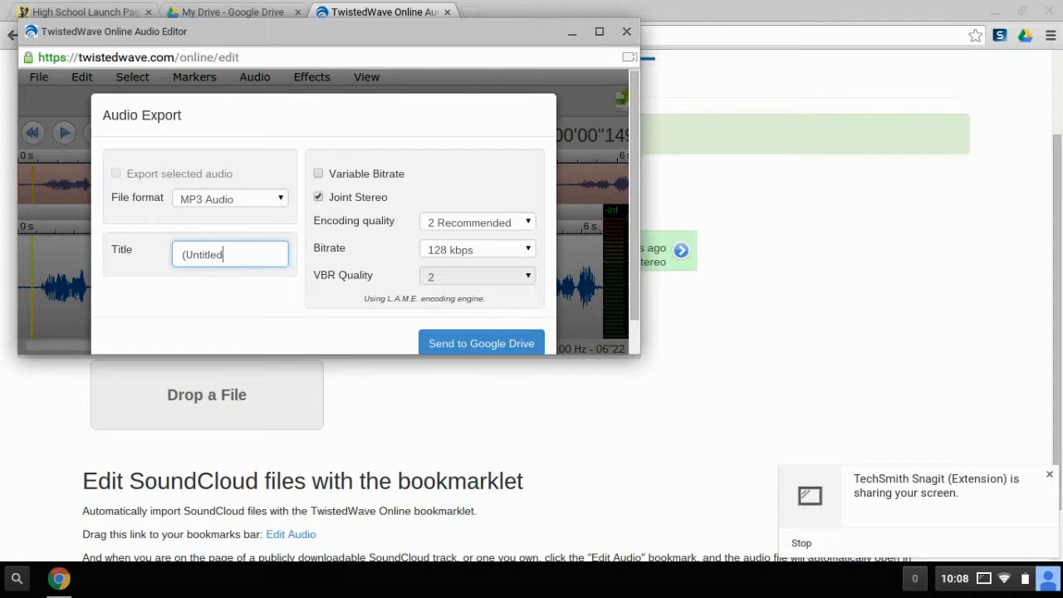
{"action": "key", "text": "BackSpace"}
{"action": "key", "text": "BackSpace"}
{"action": "key", "text": "BackSpace"}
{"action": "key", "text": "BackSpace"}
{"action": "key", "text": "BackSpace"}
{"action": "key", "text": "BackSpace"}
{"action": "type", "text": "p"}
{"action": "type", "text": "odcas"}
{"action": "type", "text": "t"}
Send the MP3 to Google Drive, granting TwistedWave Drive access
{"action": "left_click", "coordinate": [462, 342]}
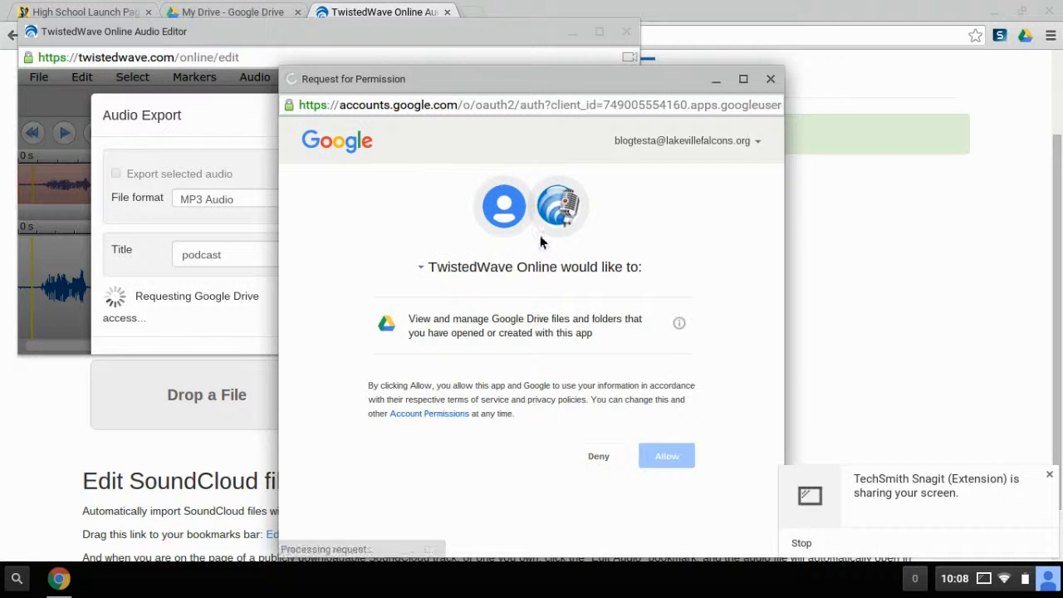
{"action": "left_click", "coordinate": [667, 456]}
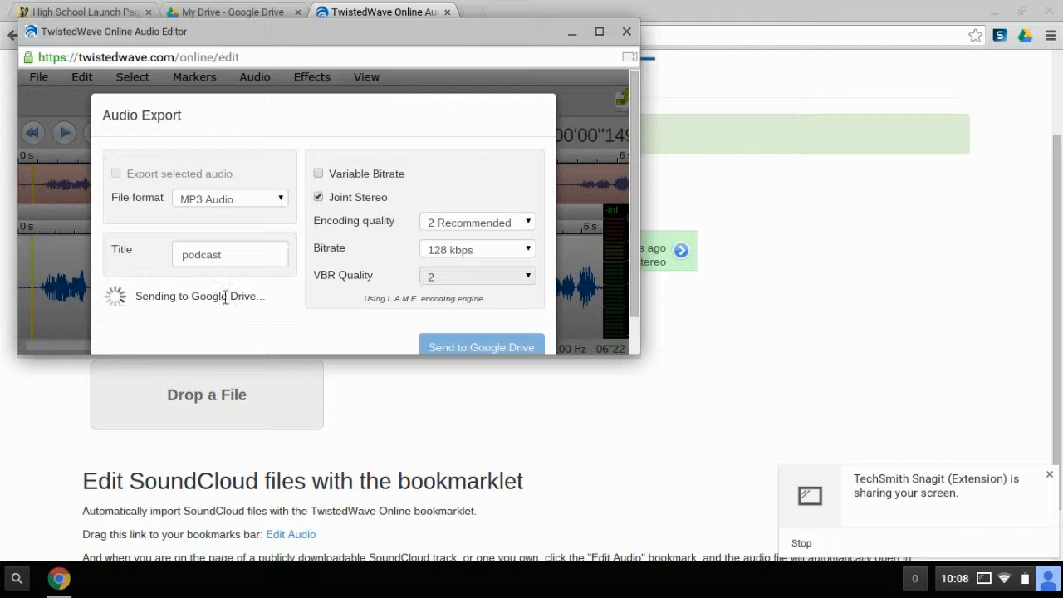
Close the editor window and return to the My Drive tab in Google Drive
{"action": "left_click", "coordinate": [316, 398]}
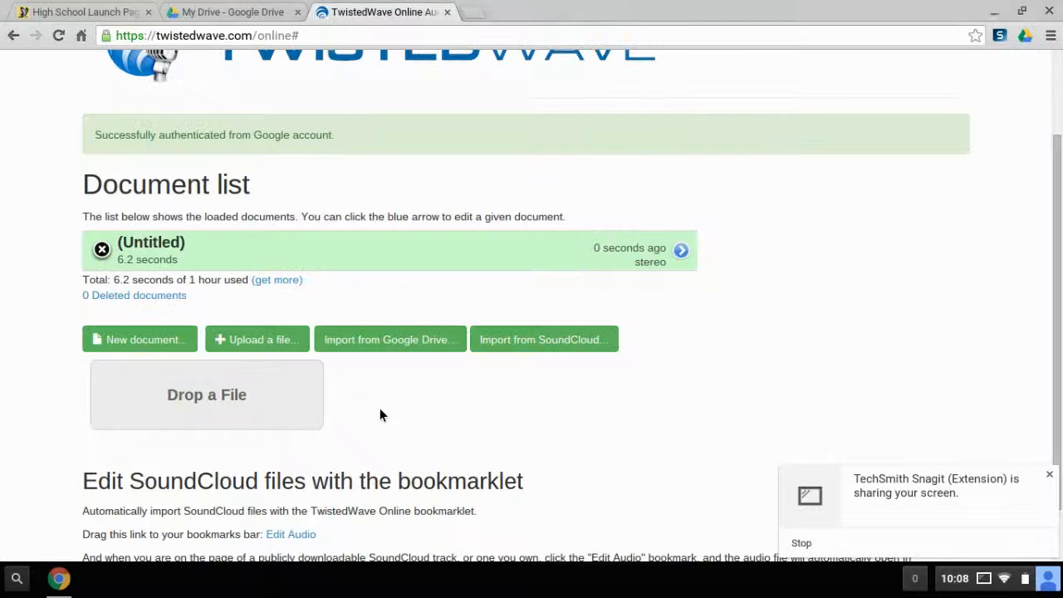
{"action": "left_click", "coordinate": [216, 12]}
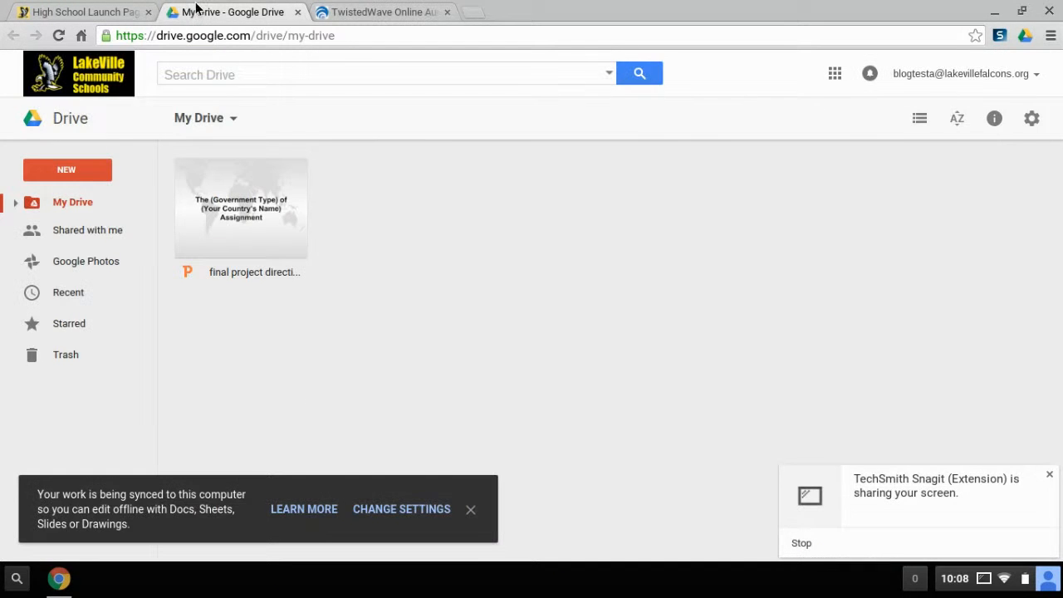